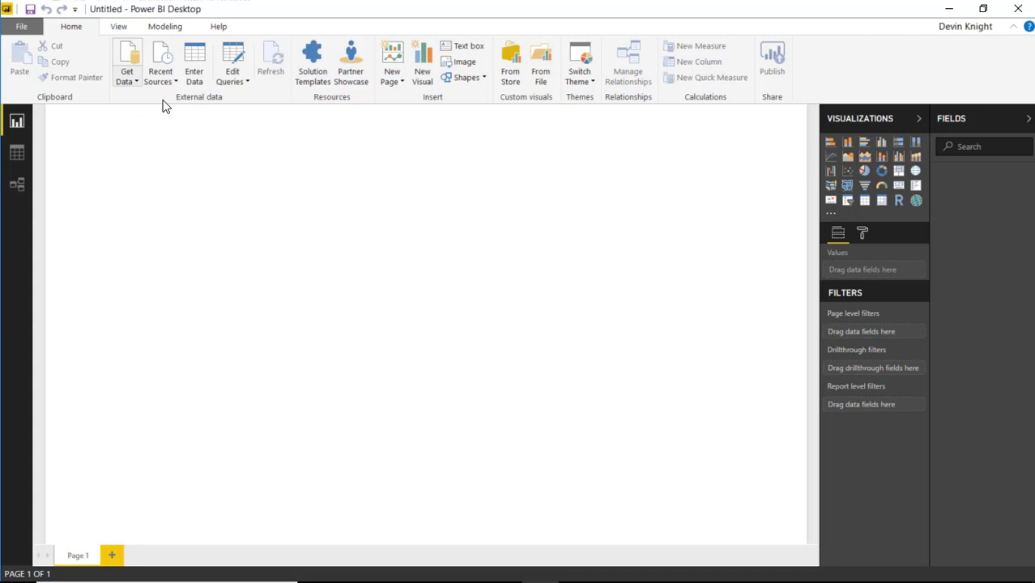
# Open Sales by Product Hierarchy.xlsx as an Excel data source to reach the Navigator.
pyautogui.click(127, 71)
pyautogui.click(154, 131)
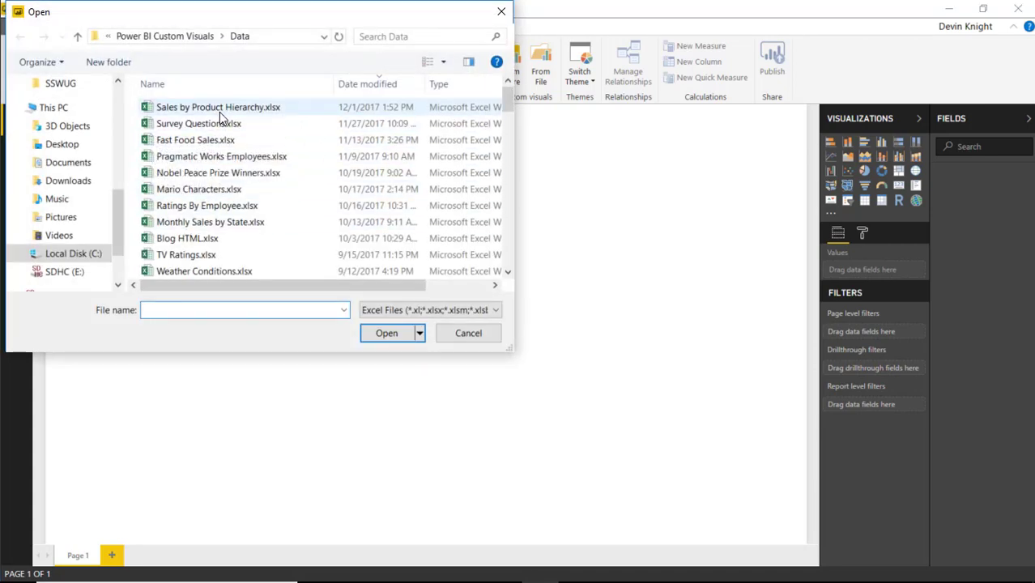
pyautogui.click(219, 111)
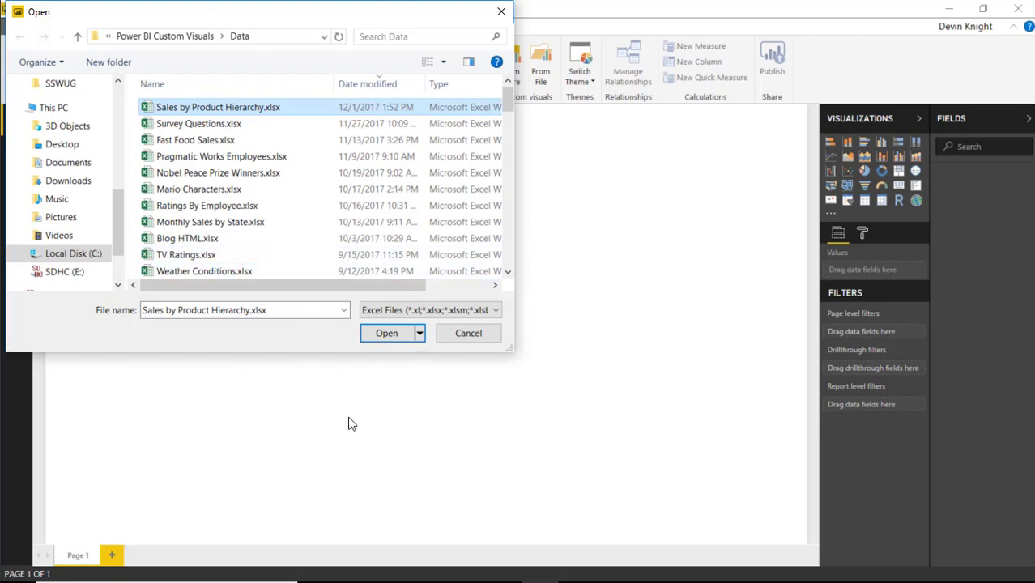
pyautogui.click(386, 335)
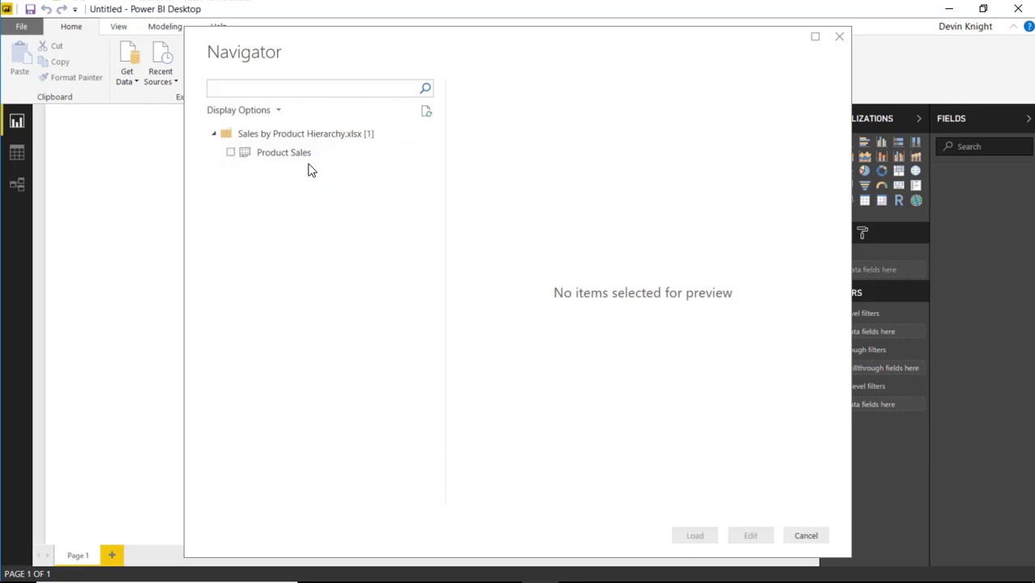
# Tick the Product Sales table in the Navigator and load it.
pyautogui.click(230, 153)
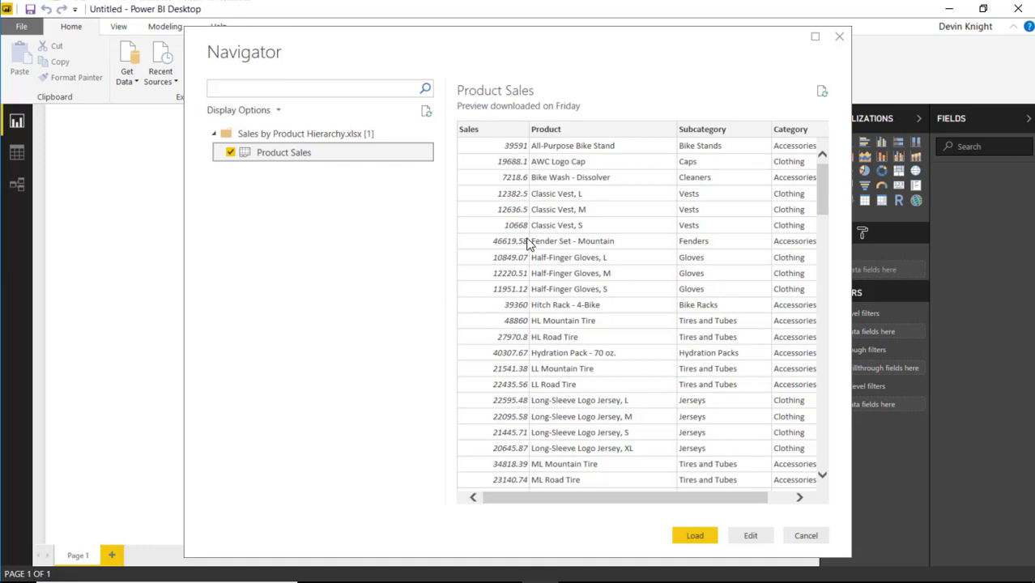
pyautogui.click(694, 536)
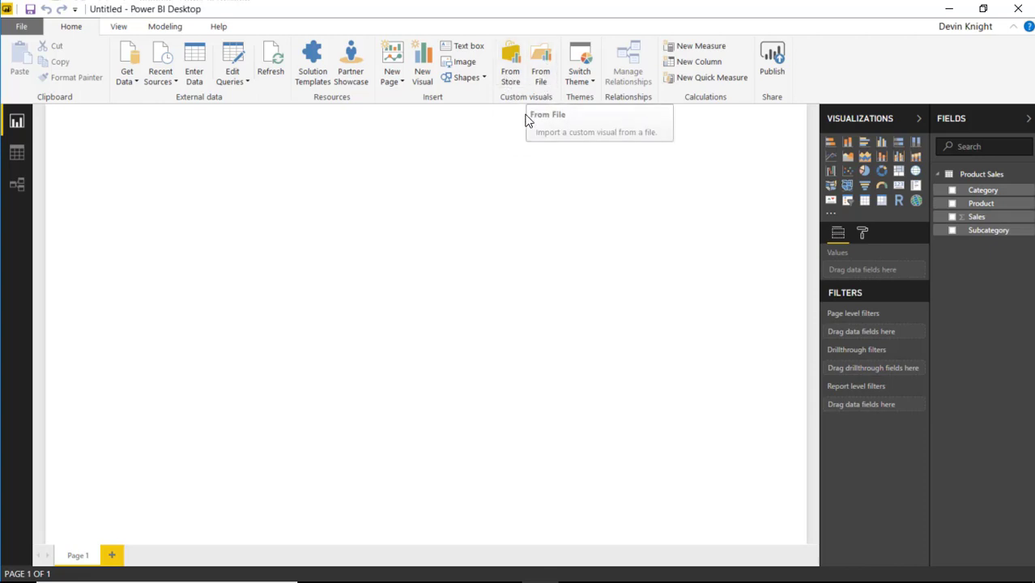
# Search the visuals store for 'tree', add TreeViz, and confirm the successful import.
pyautogui.click(510, 60)
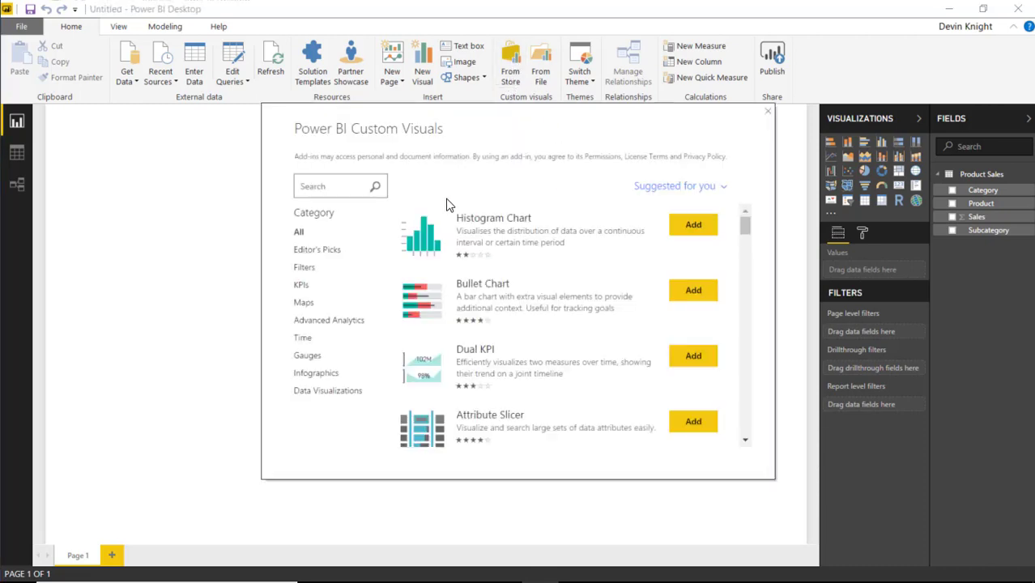
pyautogui.click(342, 188)
pyautogui.write('tree')
pyautogui.press('Return')
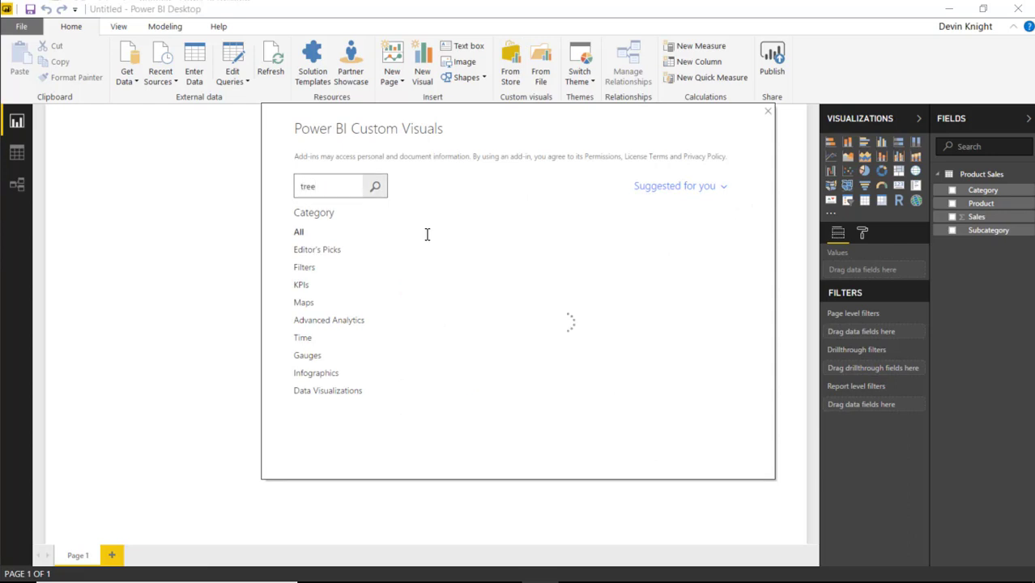
pyautogui.scroll(-3, 486, 336)
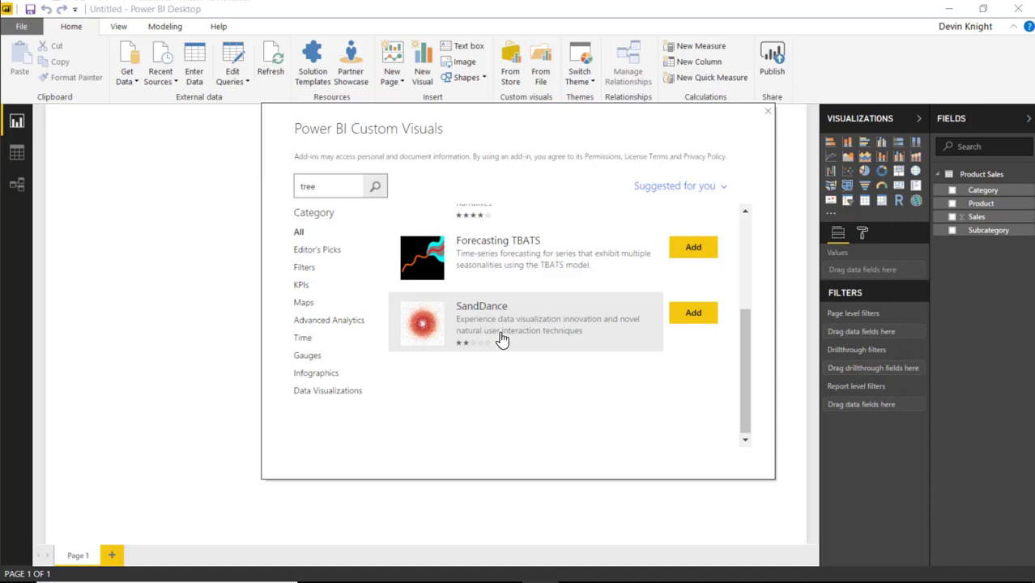
pyautogui.scroll(3, 510, 343)
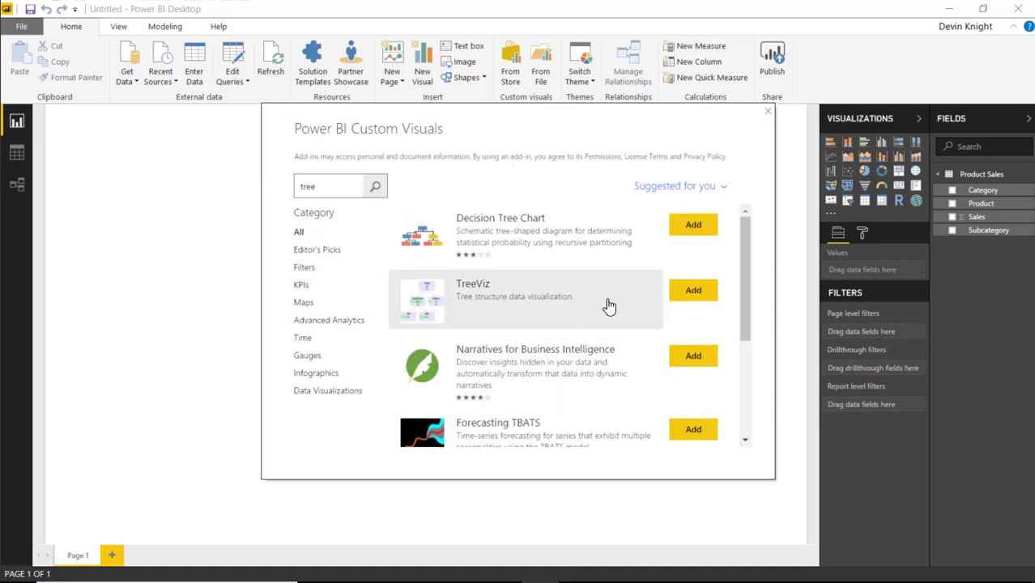
pyautogui.click(702, 293)
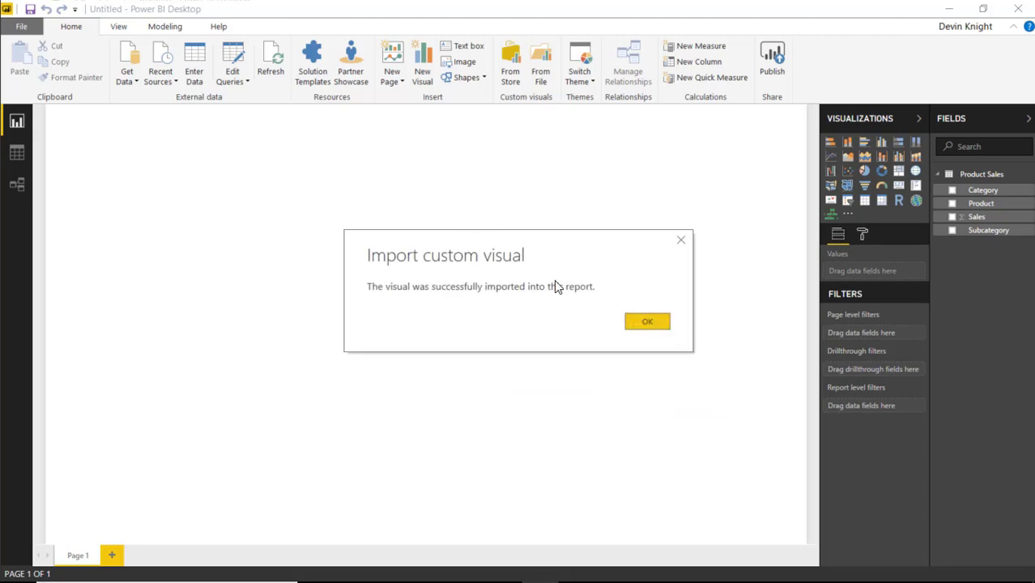
pyautogui.click(644, 322)
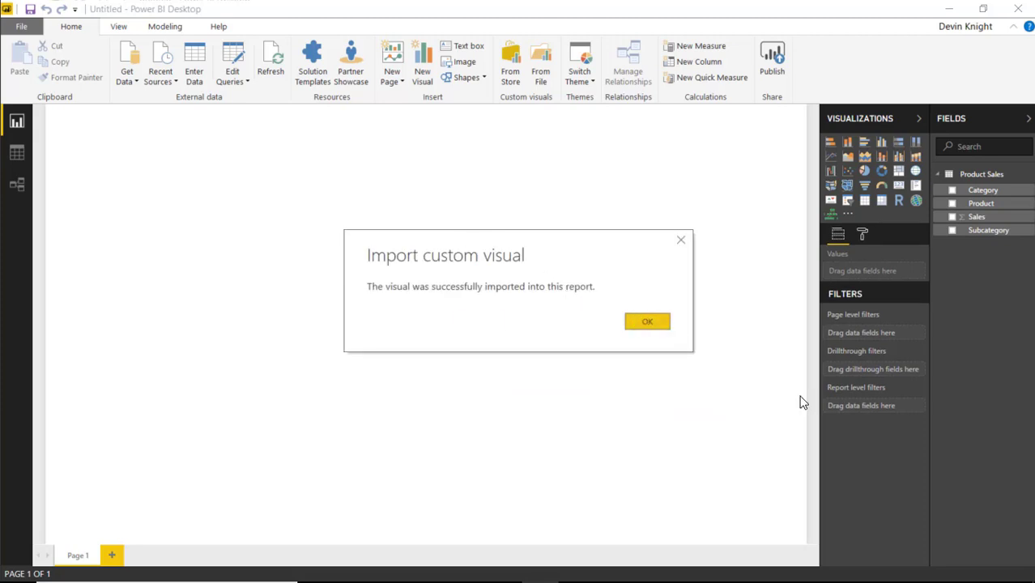
# Insert an enlarged TreeViz visual with Category, Subcategory and Product as its levels.
pyautogui.click(830, 216)
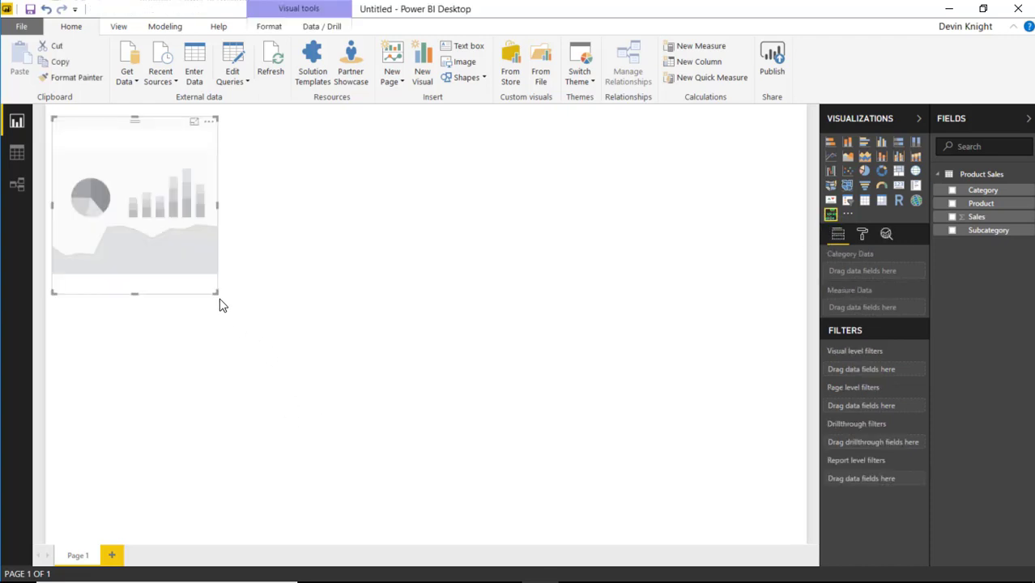
pyautogui.moveTo(217, 293); pyautogui.dragTo(788, 525)
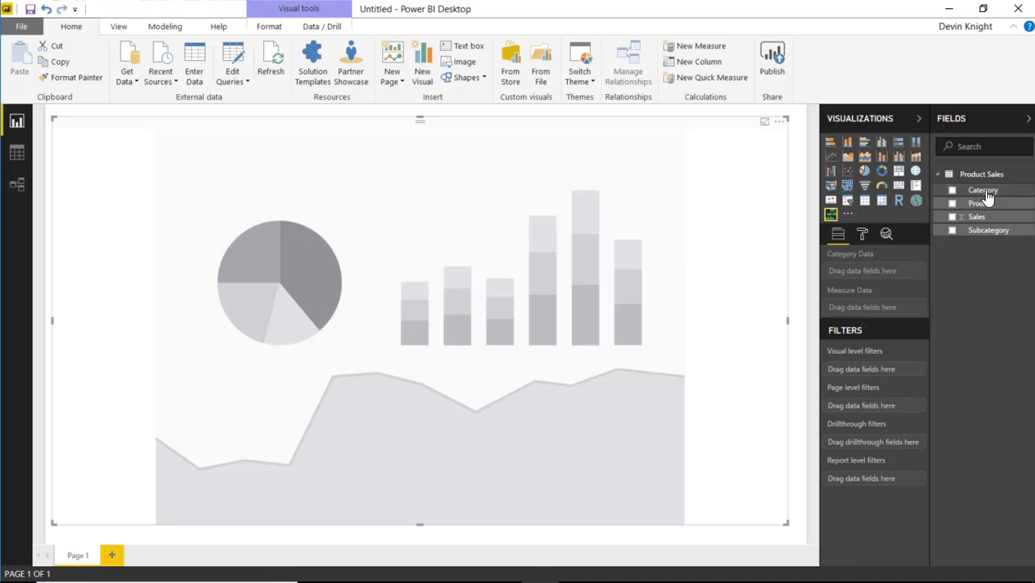
pyautogui.moveTo(986, 198); pyautogui.dragTo(904, 266)
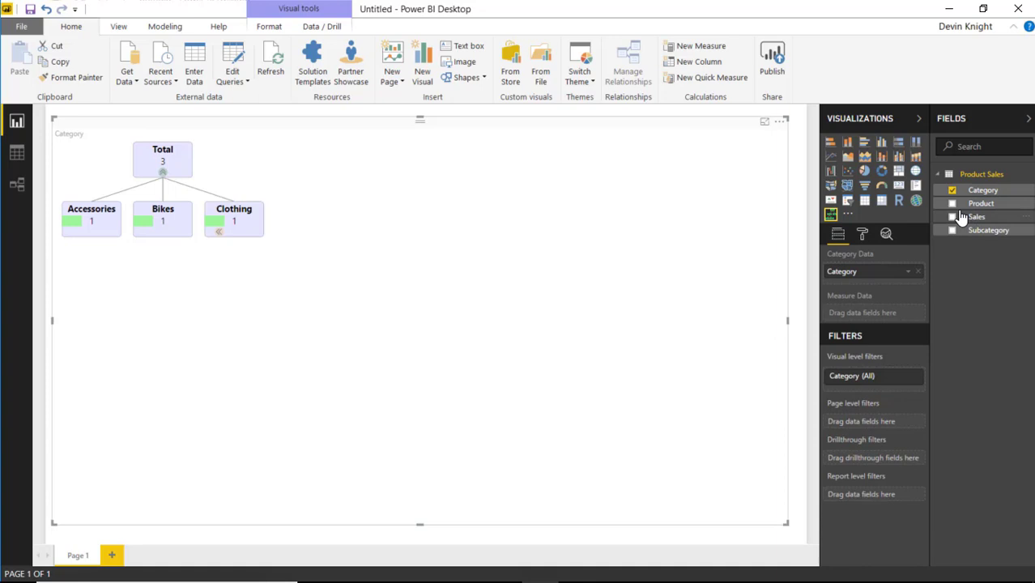
pyautogui.click(954, 205)
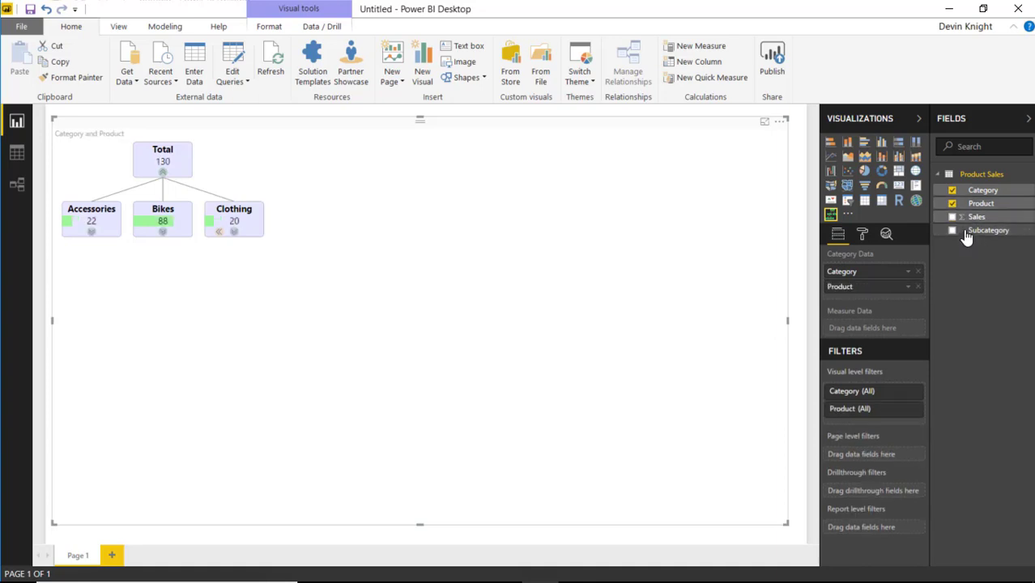
pyautogui.click(952, 203)
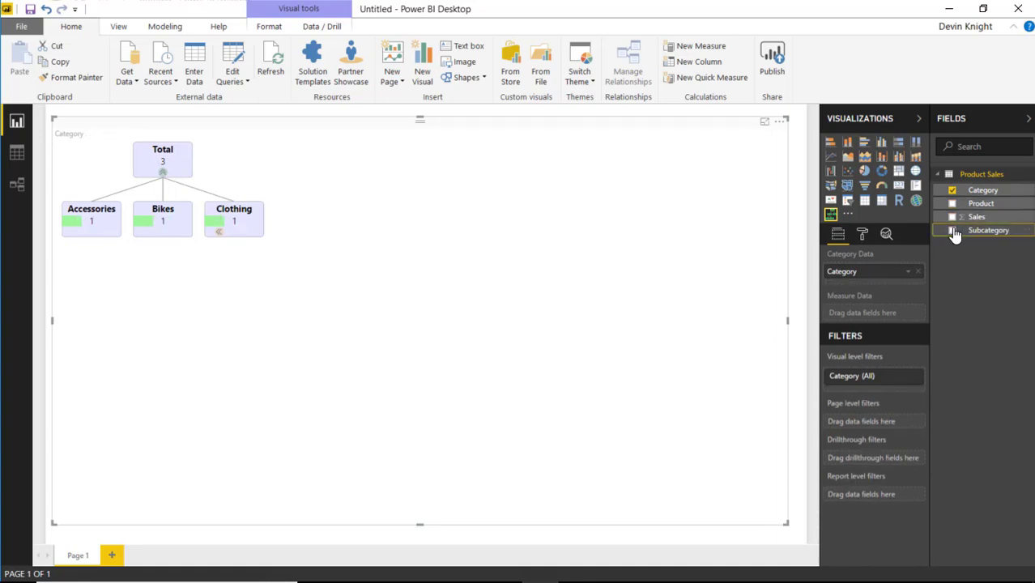
pyautogui.click(954, 231)
pyautogui.click(951, 203)
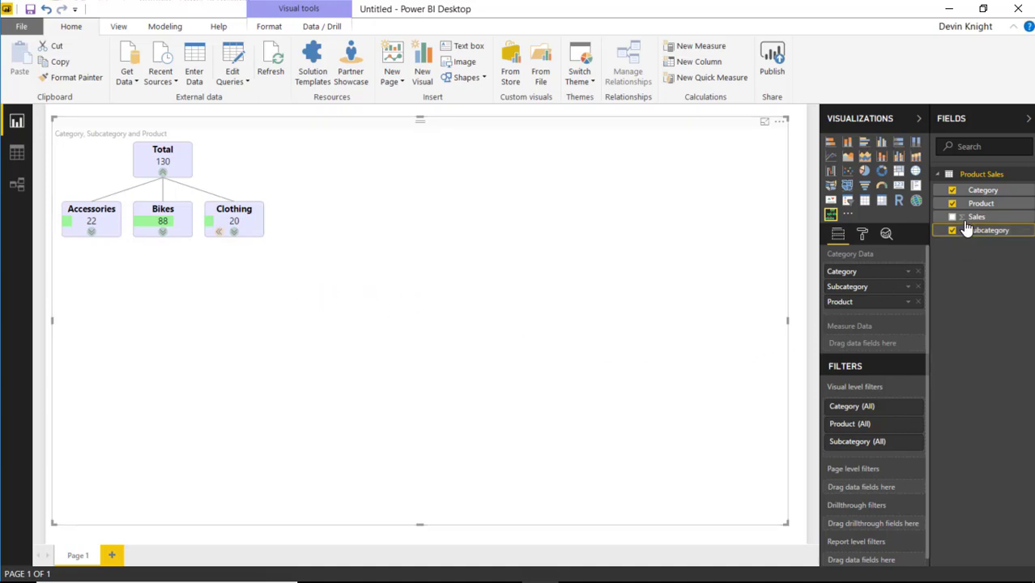
# Drag the Sales field into the TreeViz Measure Data well.
pyautogui.moveTo(976, 217); pyautogui.dragTo(879, 355)
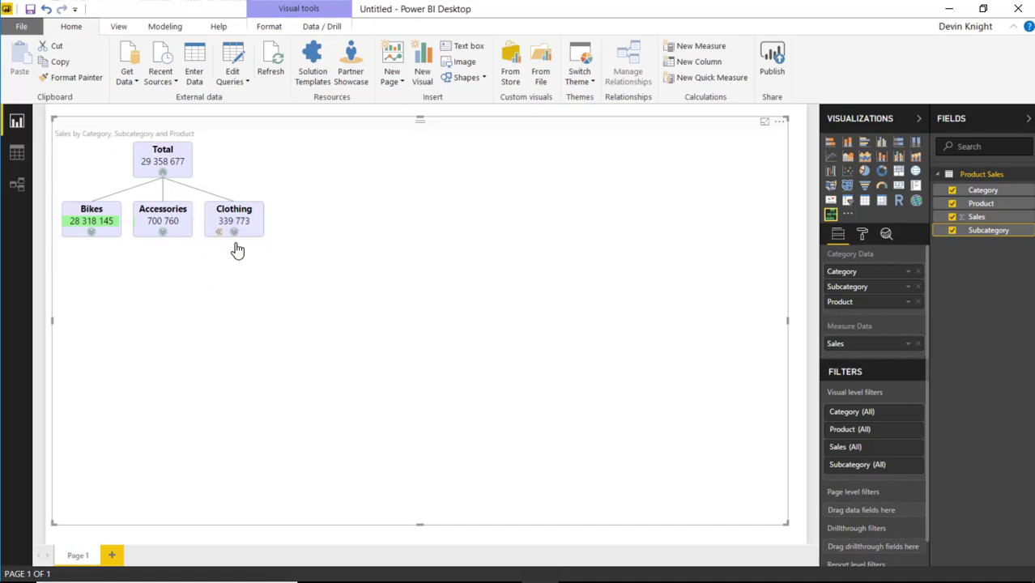
pyautogui.moveTo(237, 245)
# Expand Clothing and its Socks products, then collapse and re-expand Clothing.
pyautogui.click(234, 232)
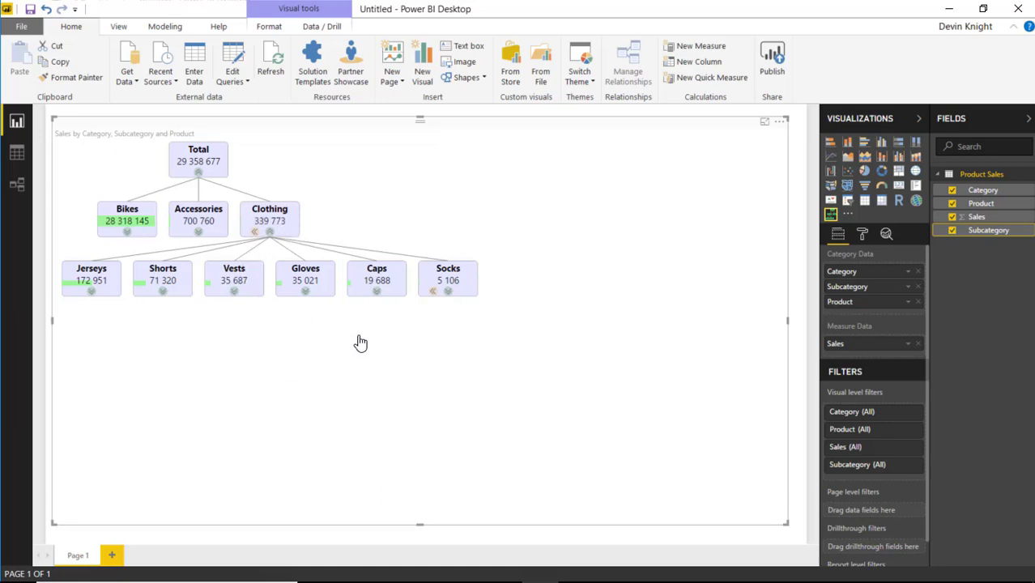
pyautogui.click(448, 293)
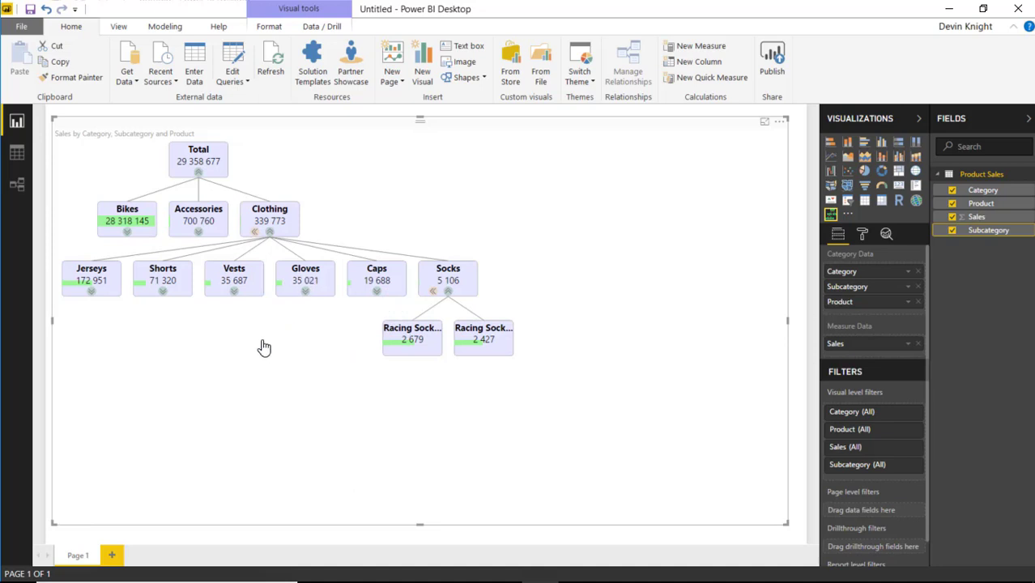
pyautogui.moveTo(391, 341)
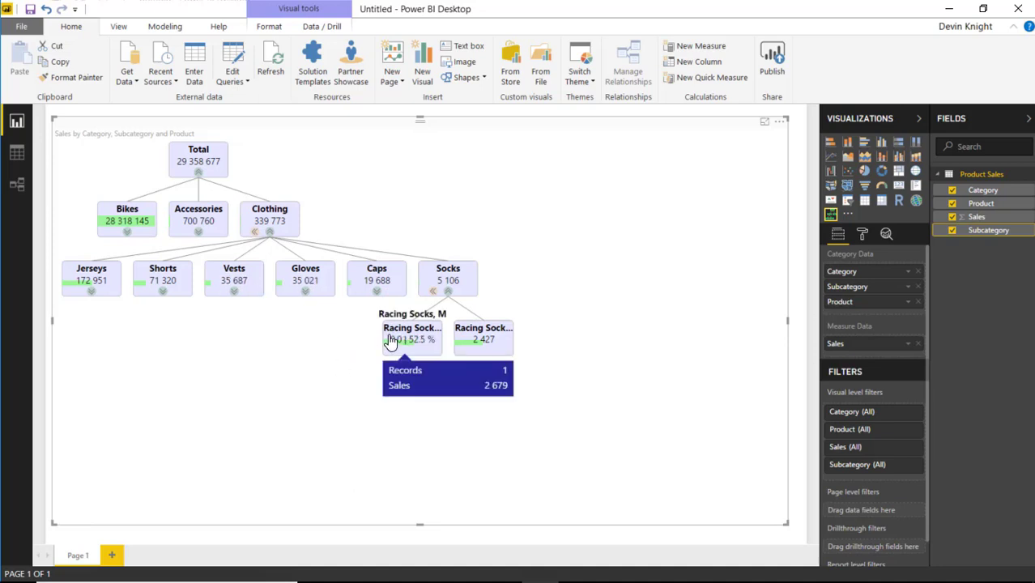
pyautogui.moveTo(489, 352)
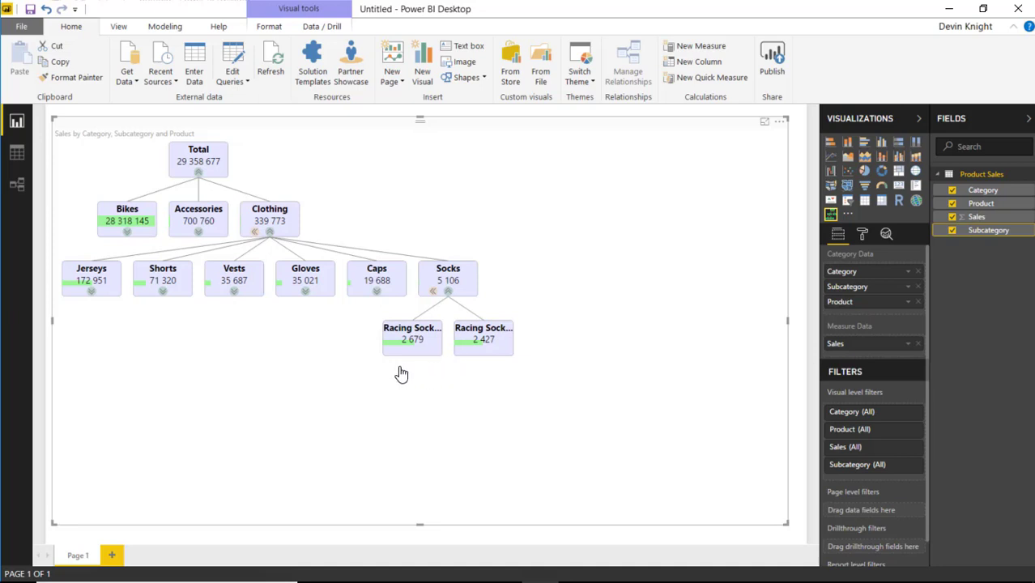
pyautogui.moveTo(448, 295)
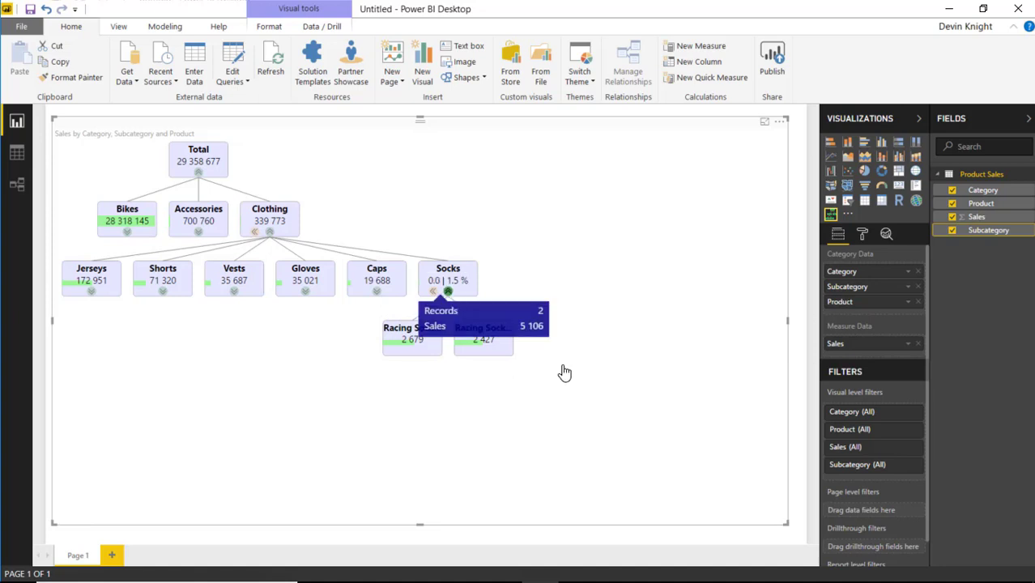
pyautogui.click(268, 232)
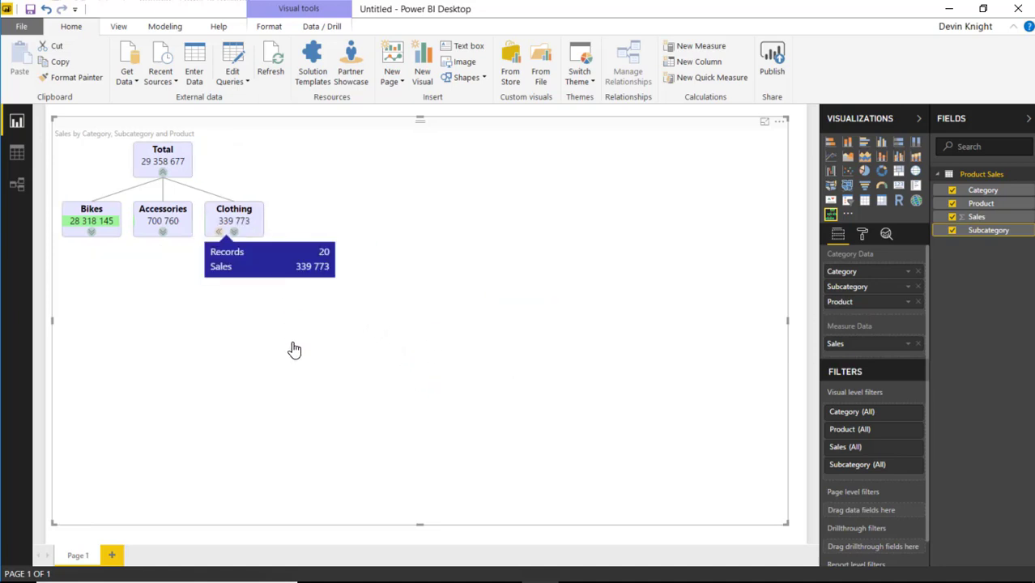
pyautogui.click(238, 240)
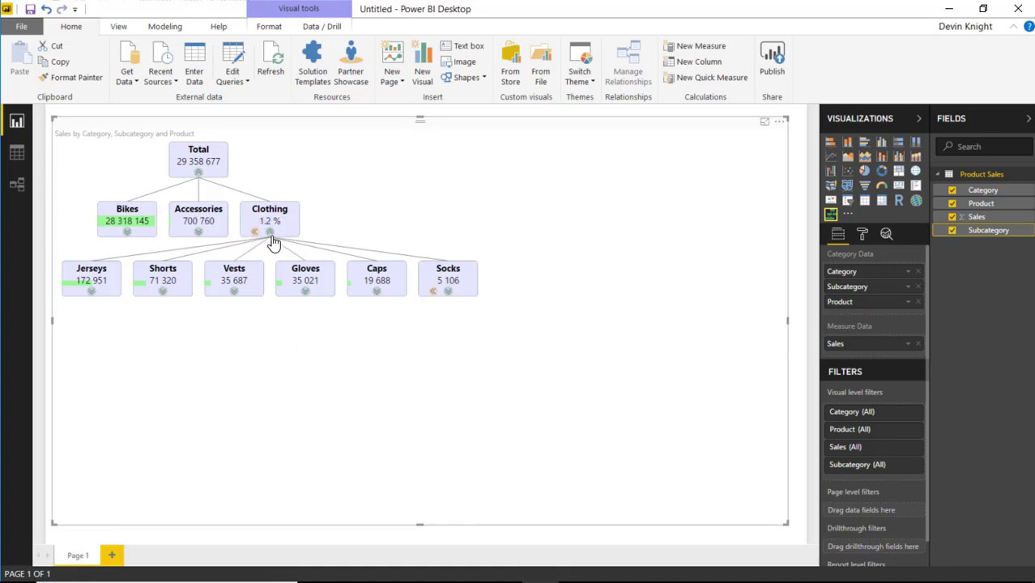
# Group Vests through Socks into a +4 node, reveal them again, and expand Accessories.
pyautogui.moveTo(287, 245)
pyautogui.moveTo(434, 299)
pyautogui.click(434, 292)
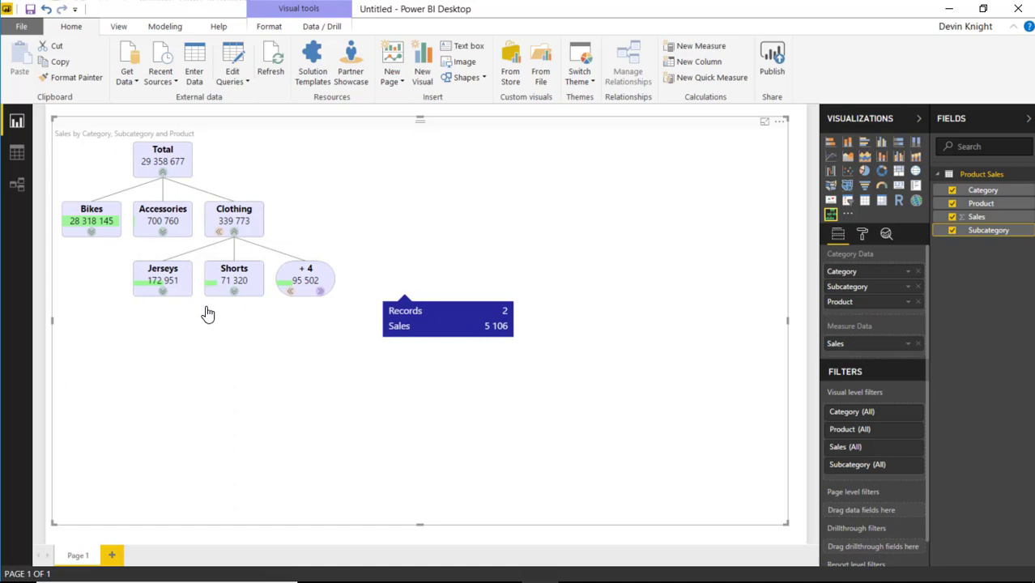
pyautogui.moveTo(217, 300)
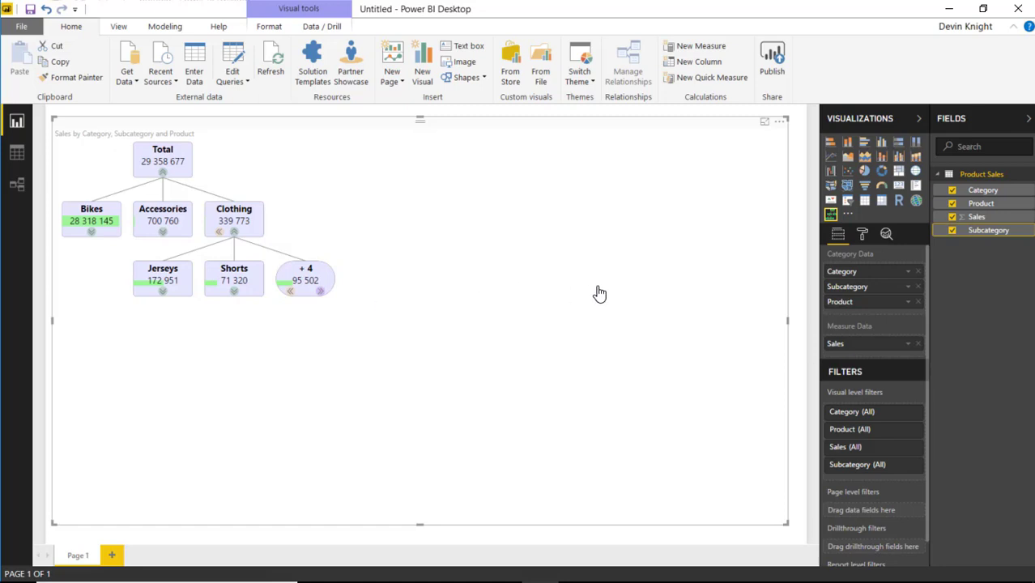
pyautogui.click(320, 291)
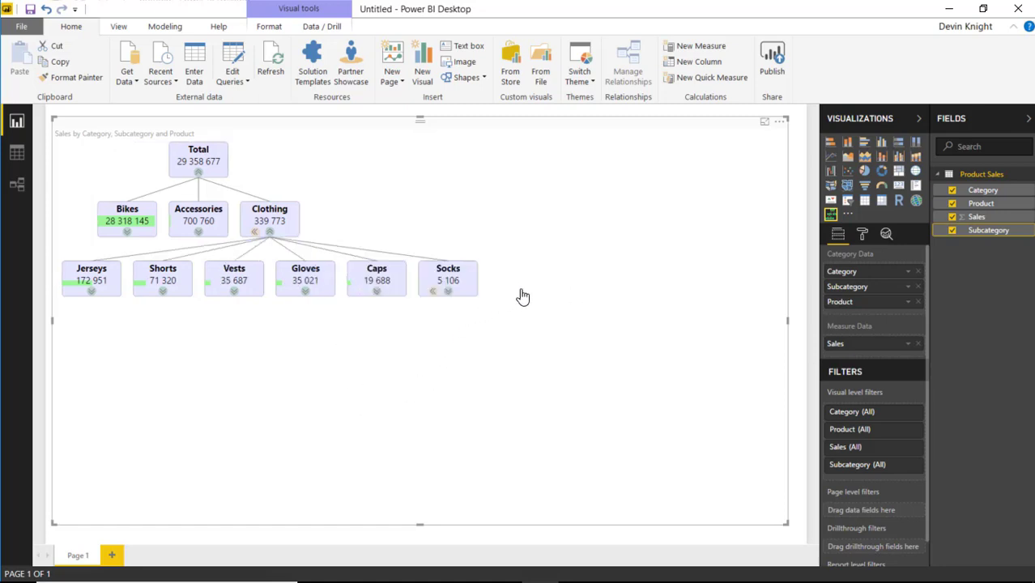
pyautogui.click(199, 232)
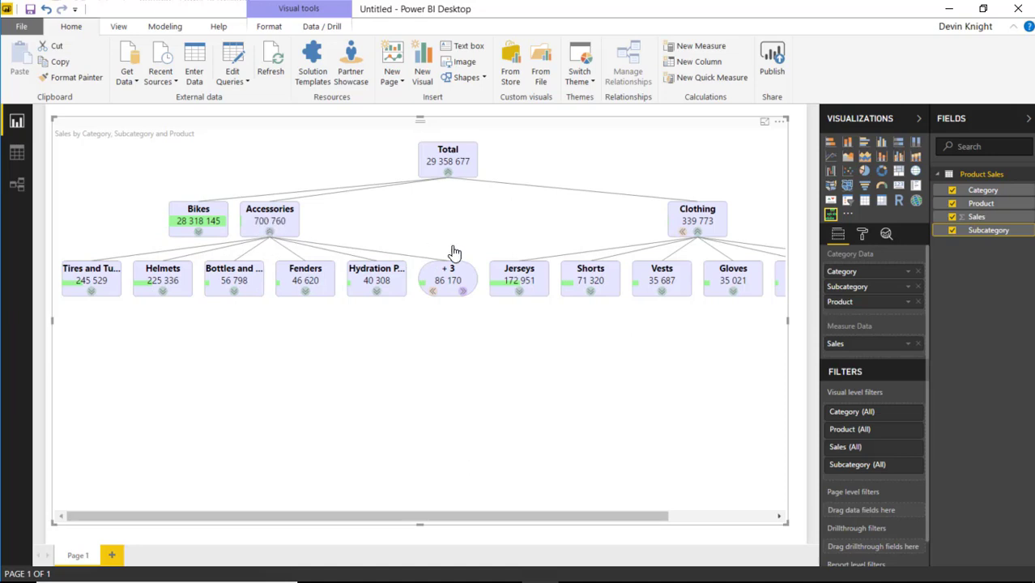
# Reveal Accessories' +3 subcategories, toggle Cleaners and Bike Racks, then collapse Accessories and expand Clothing.
pyautogui.click(697, 232)
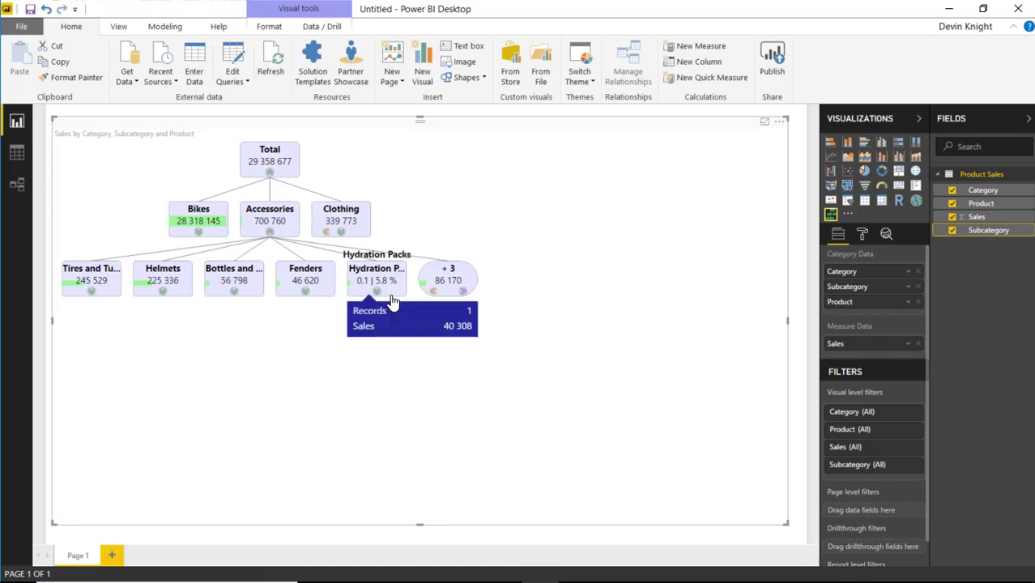
pyautogui.click(463, 293)
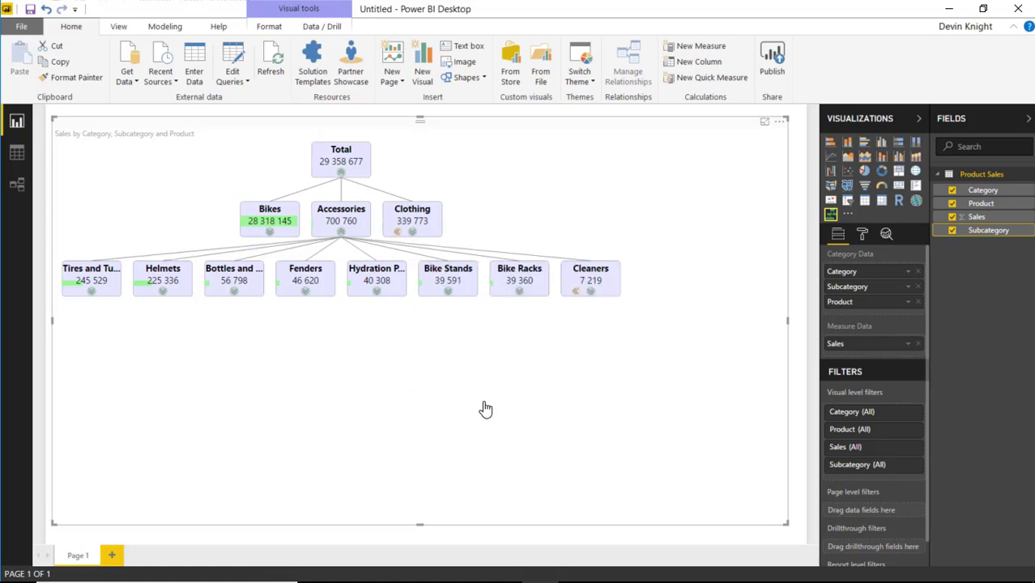
pyautogui.click(590, 291)
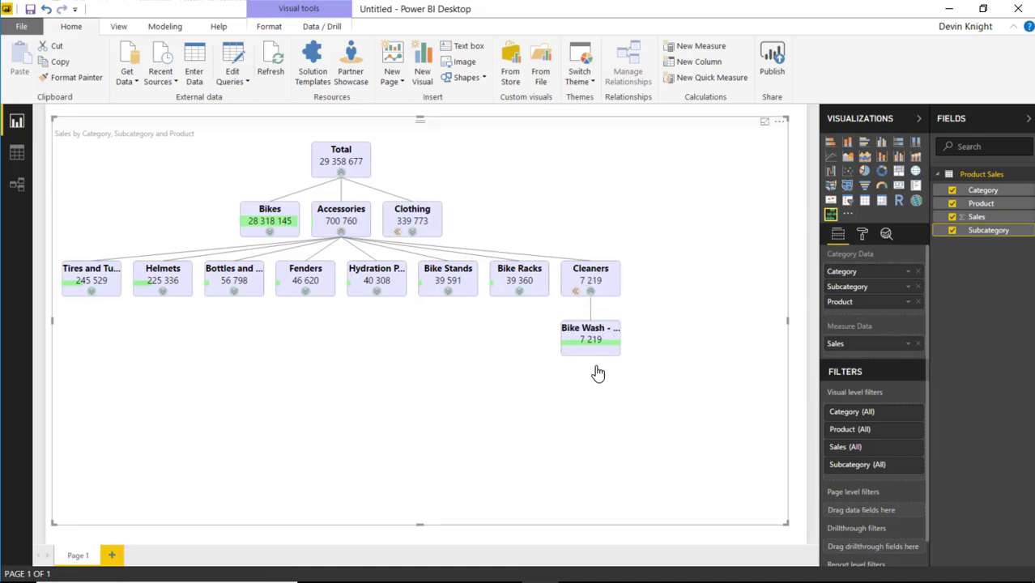
pyautogui.click(591, 290)
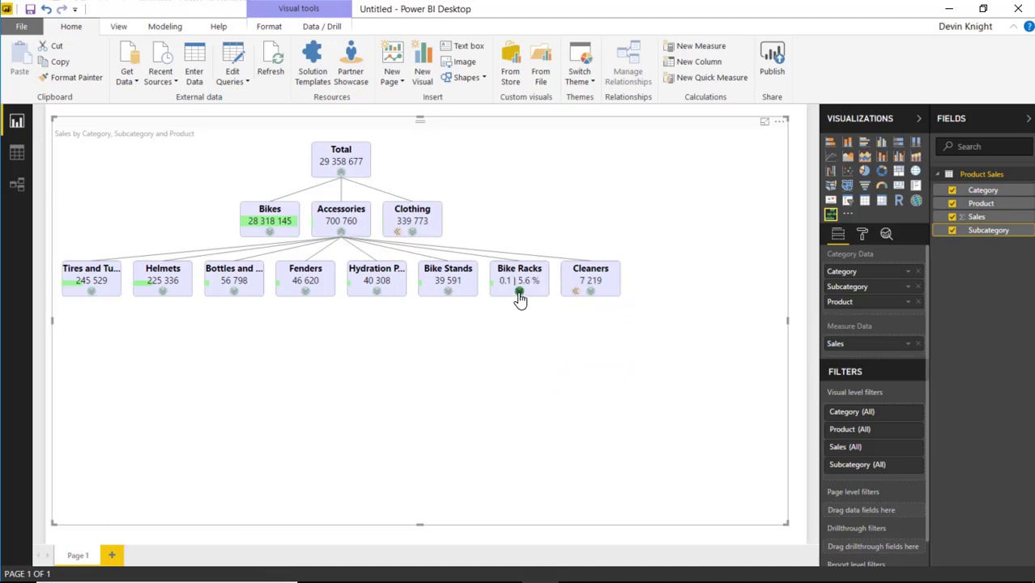
pyautogui.click(519, 291)
pyautogui.click(519, 291)
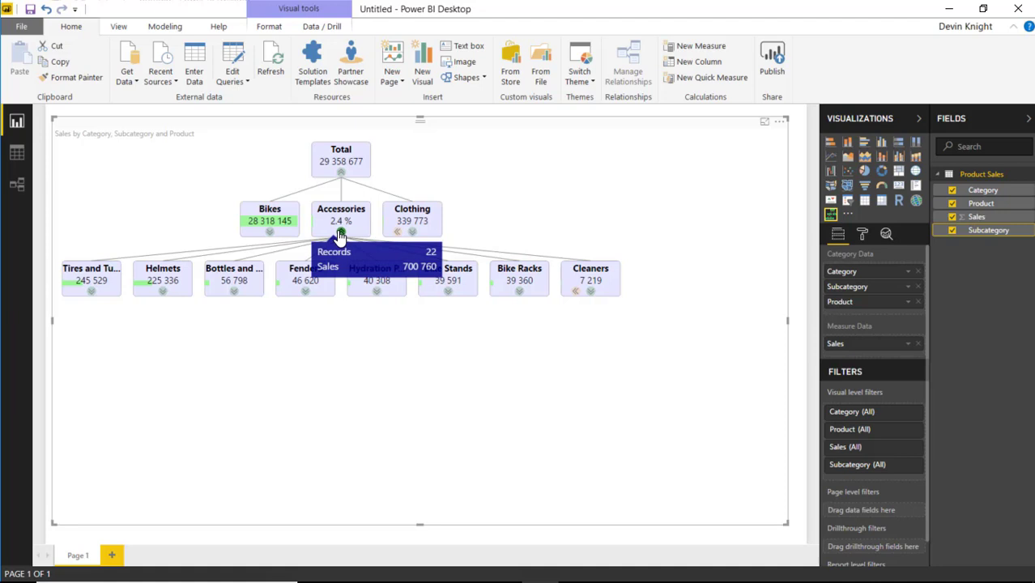
pyautogui.click(576, 292)
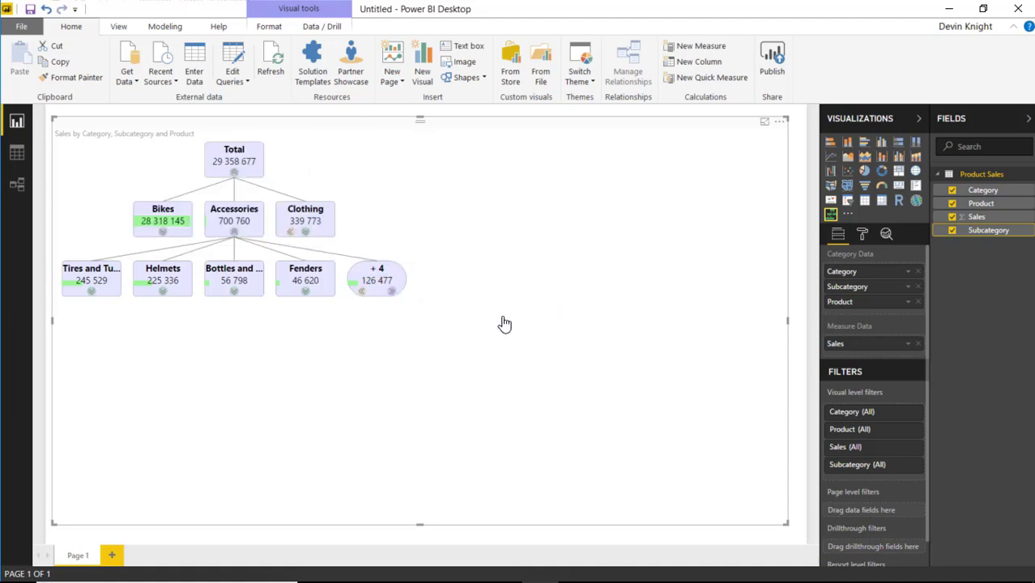
pyautogui.click(234, 233)
pyautogui.click(235, 233)
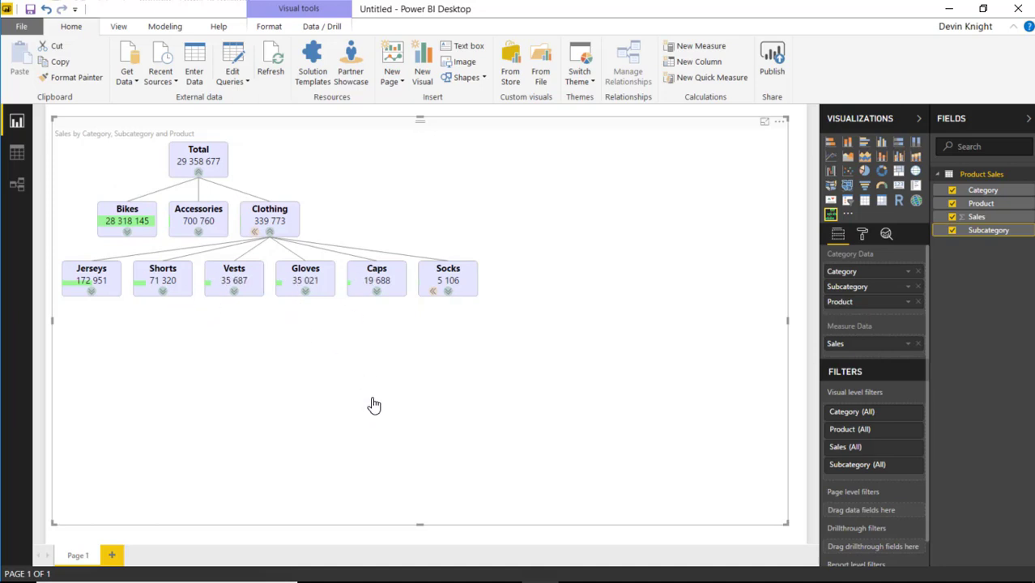
# Open the Format pane for the tree visual and expand its TreeViz settings section.
pyautogui.click(862, 233)
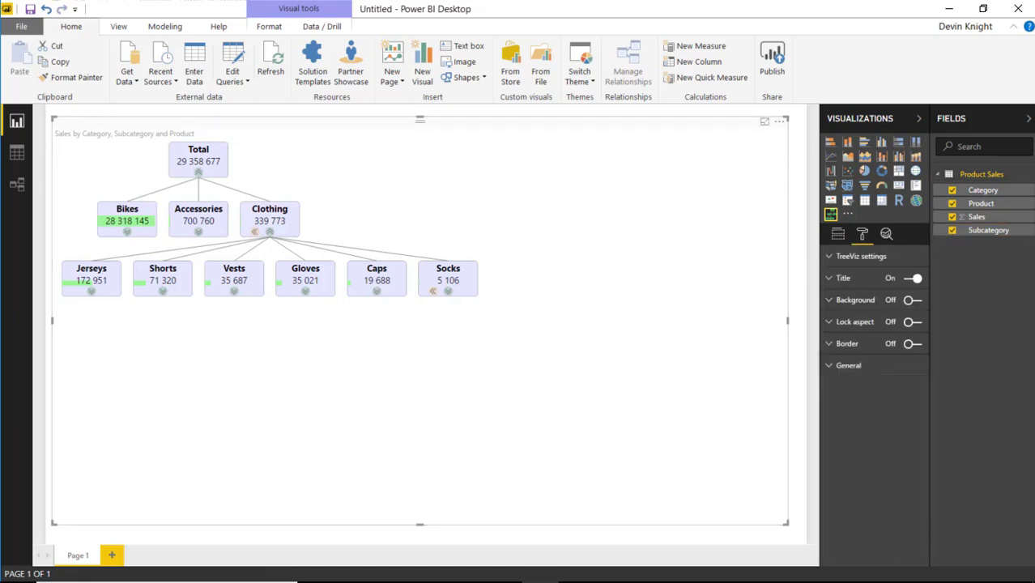
pyautogui.click(849, 259)
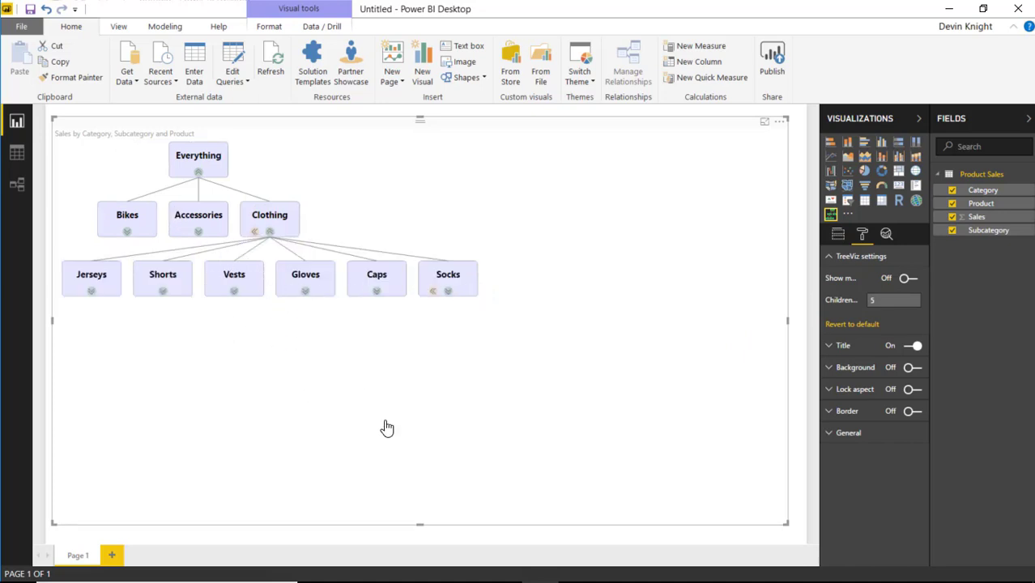
pyautogui.moveTo(320, 282)
pyautogui.moveTo(447, 275)
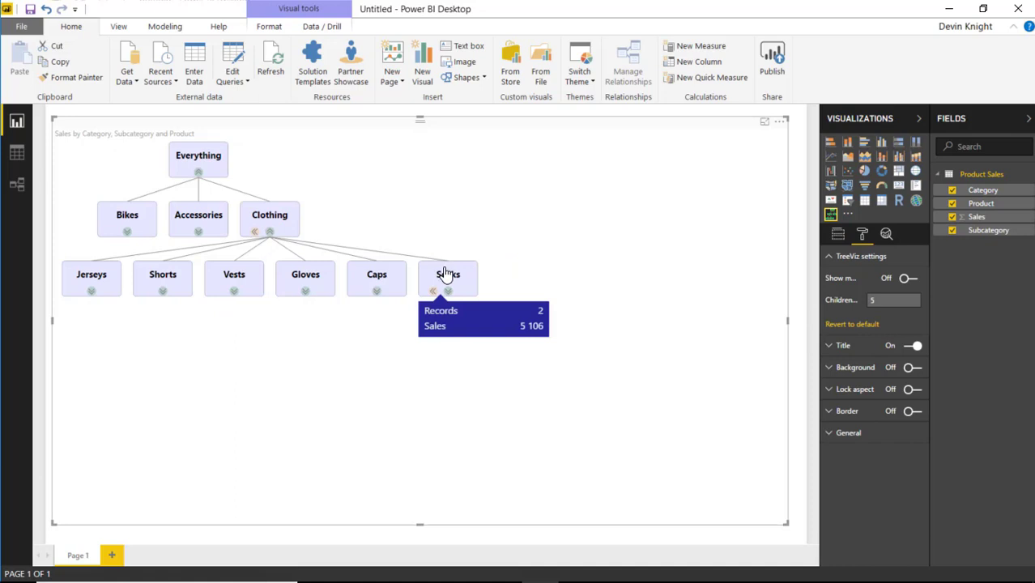
# Turn Show measures on and expand Clothing to see its subcategory sales values.
pyautogui.click(908, 278)
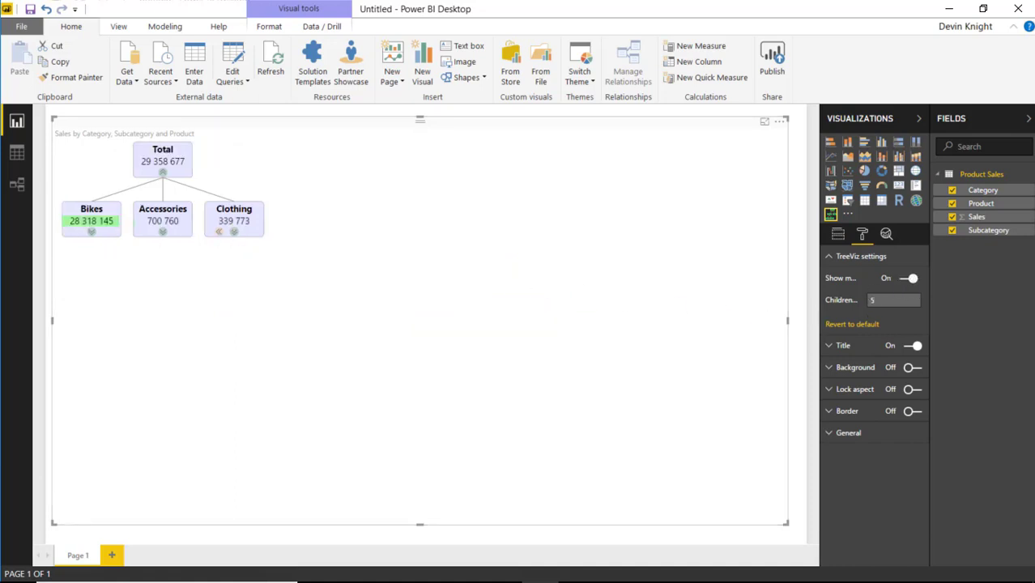
pyautogui.click(234, 232)
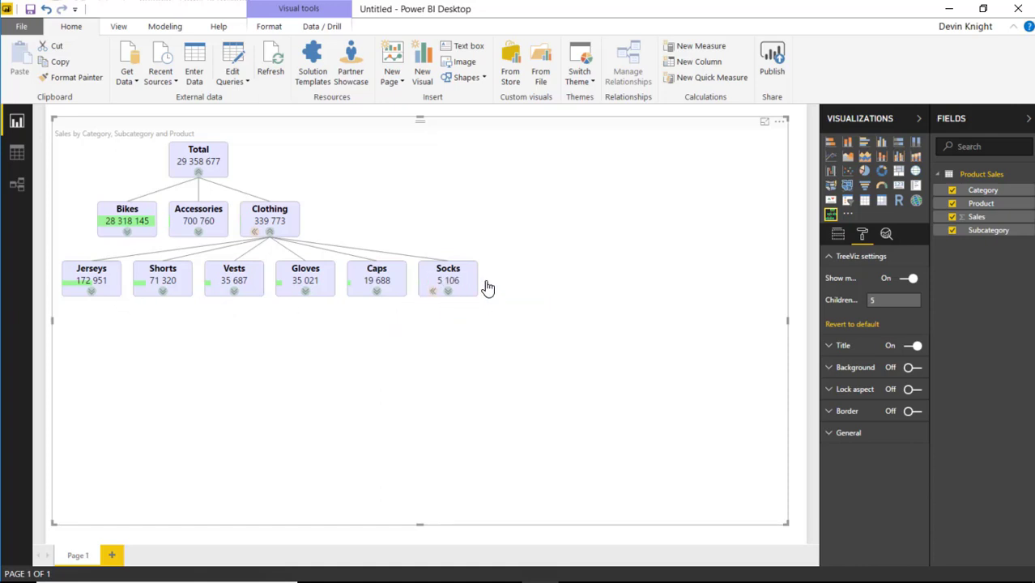
pyautogui.moveTo(437, 286)
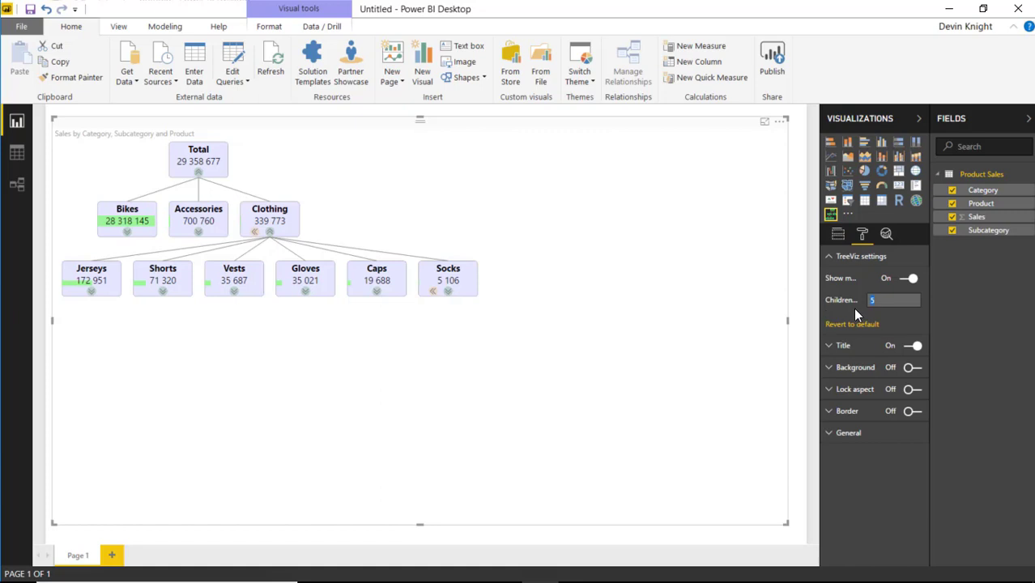
# Apply a children limit of 4, expand Clothing and its +2 node (Caps, Socks), then re-expand Clothing.
pyautogui.press('Return')
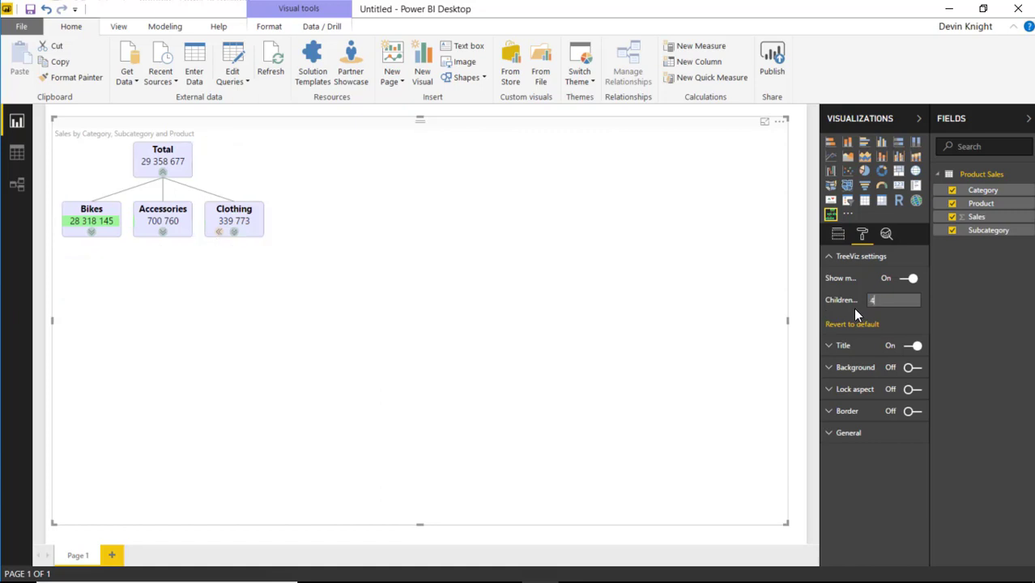
pyautogui.click(234, 232)
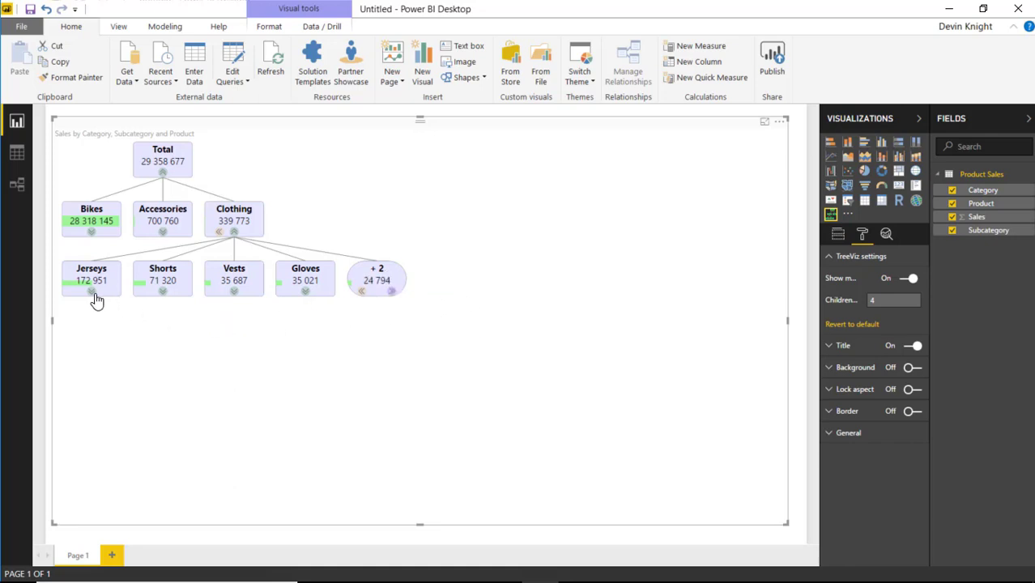
pyautogui.click(389, 291)
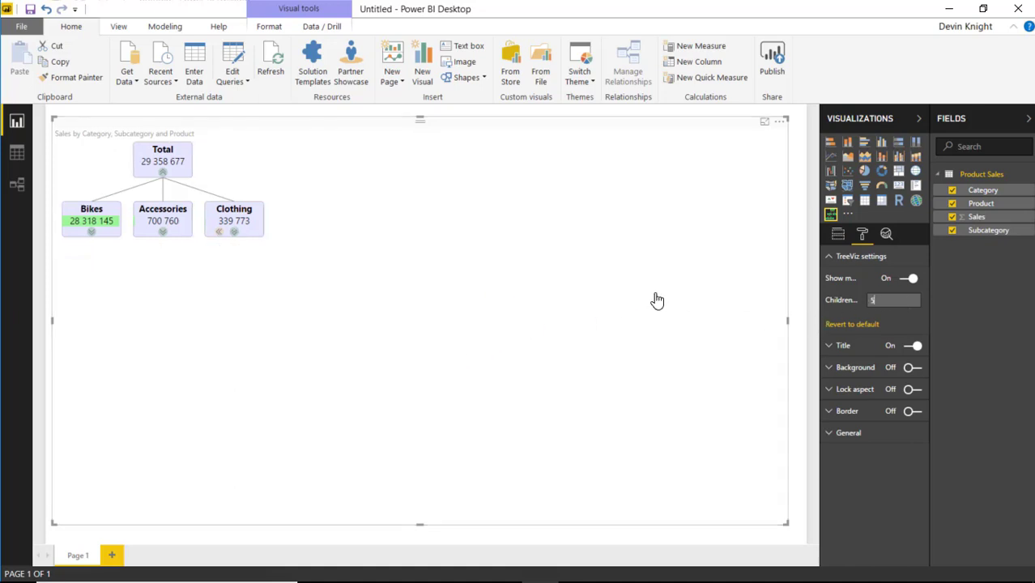
pyautogui.click(235, 232)
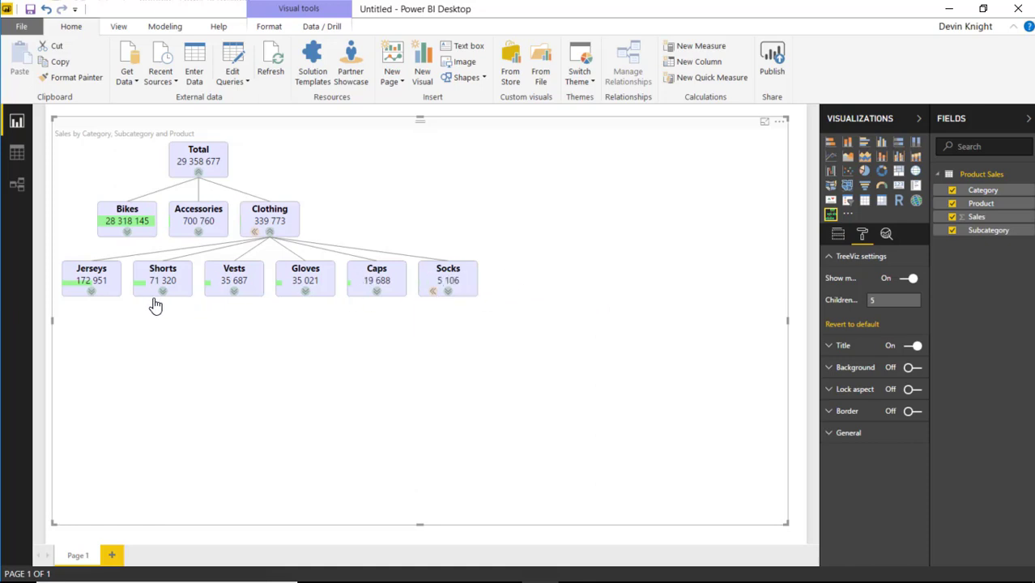
pyautogui.moveTo(95, 300)
pyautogui.moveTo(477, 287)
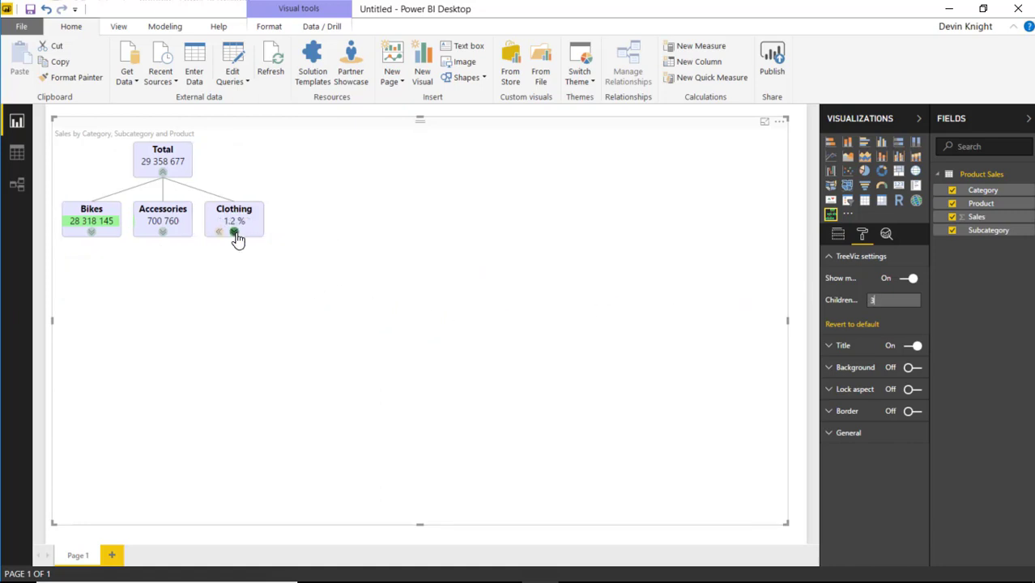
# Expand Clothing and its +3 node, open Socks to its two Racing Socks products, then expand and collapse Bikes.
pyautogui.click(234, 233)
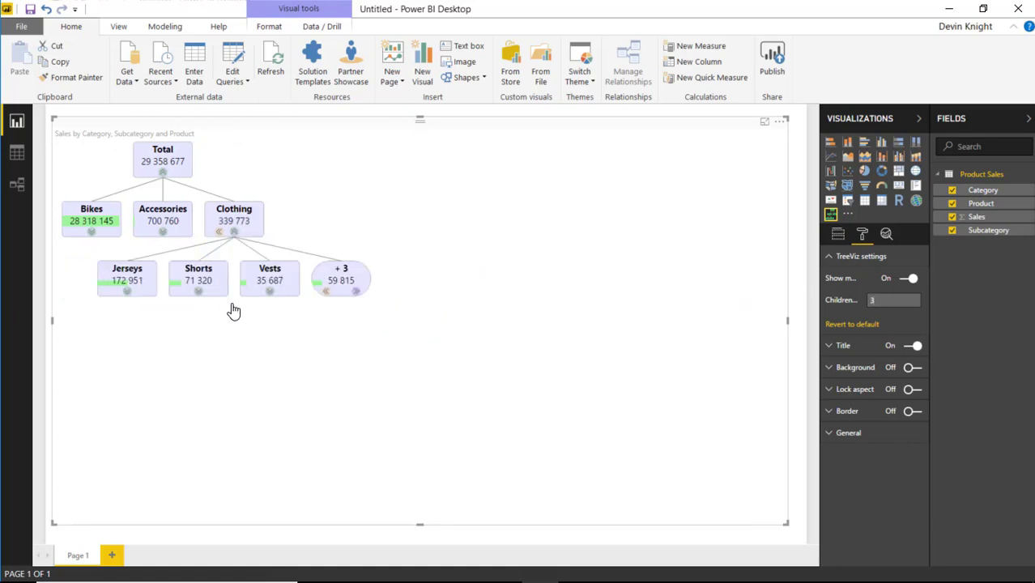
pyautogui.click(356, 293)
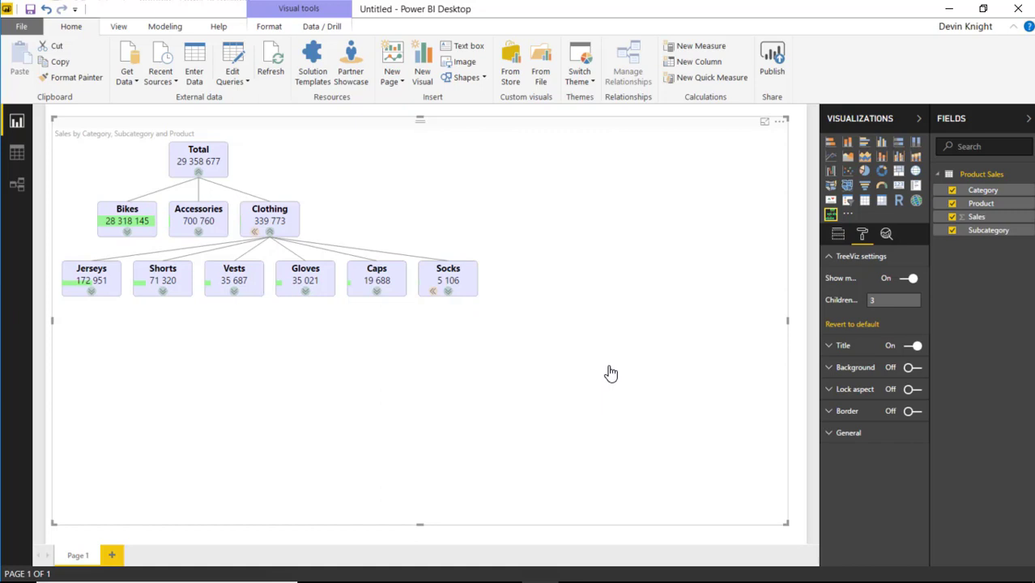
pyautogui.click(448, 292)
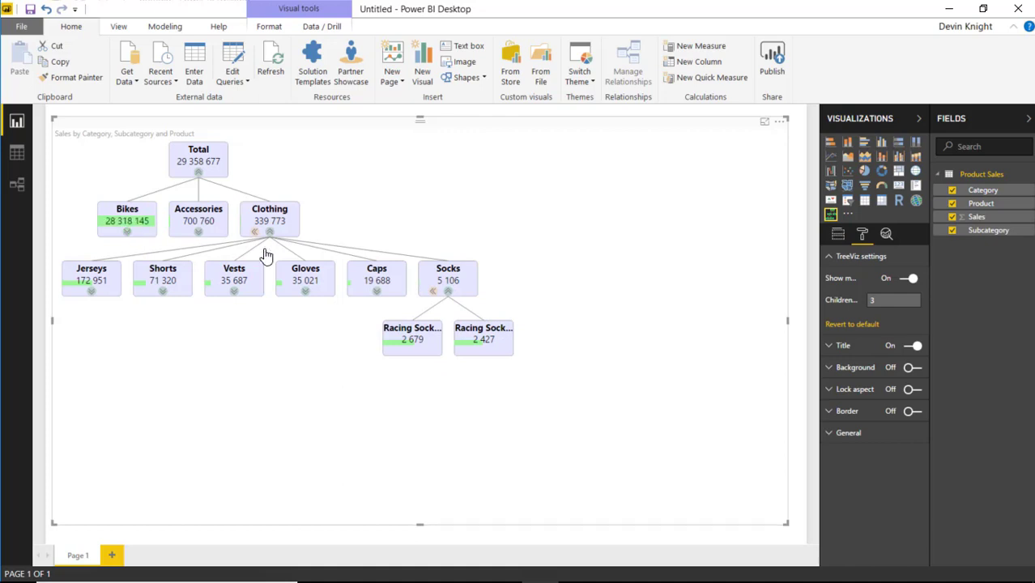
pyautogui.click(129, 233)
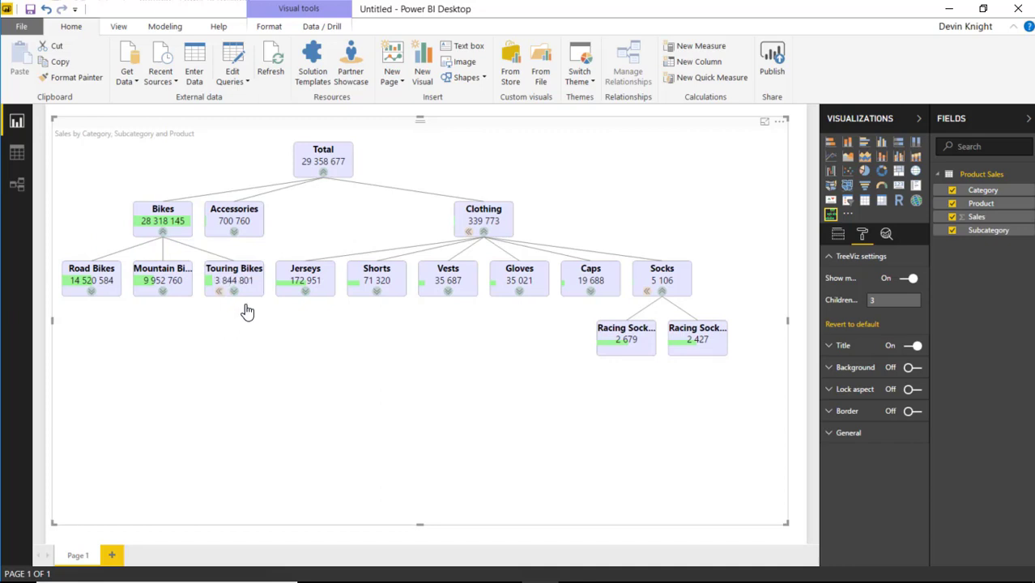
pyautogui.click(162, 233)
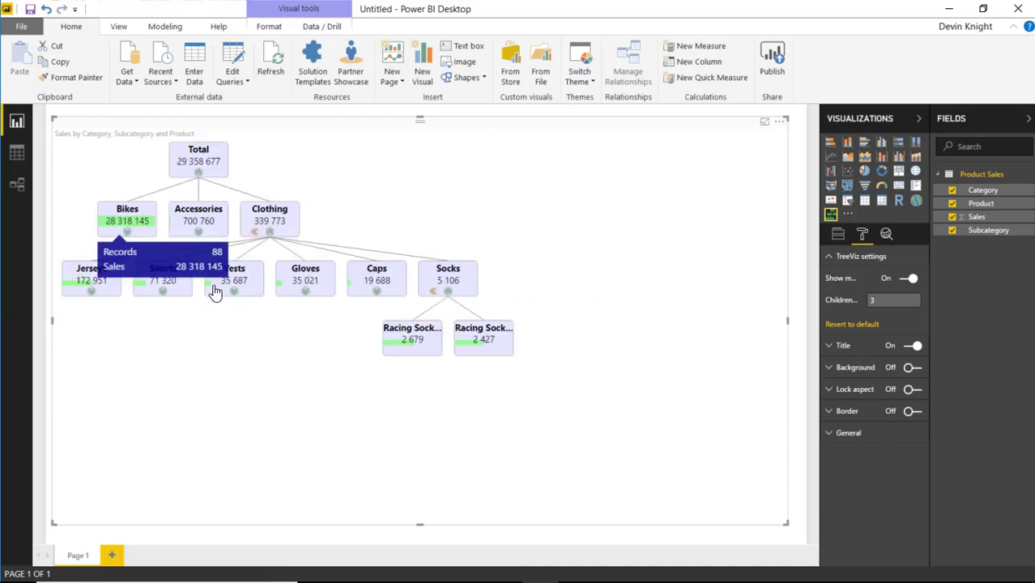